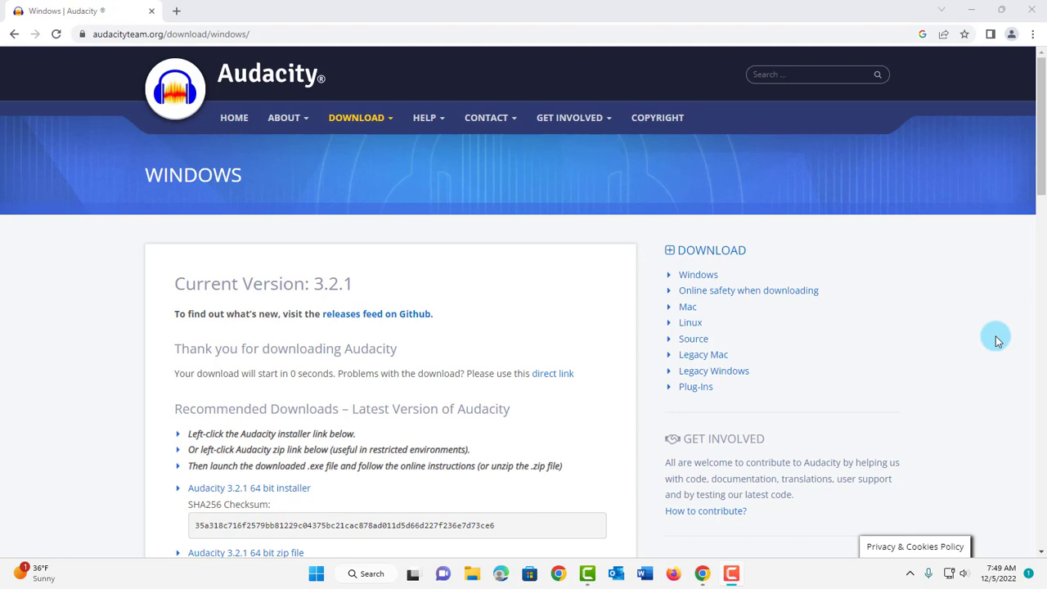
Step: Download and launch the Audacity 3.2.1 64 bit installer, keeping English as the setup language
left_click_drag(274, 31, 72, 33)
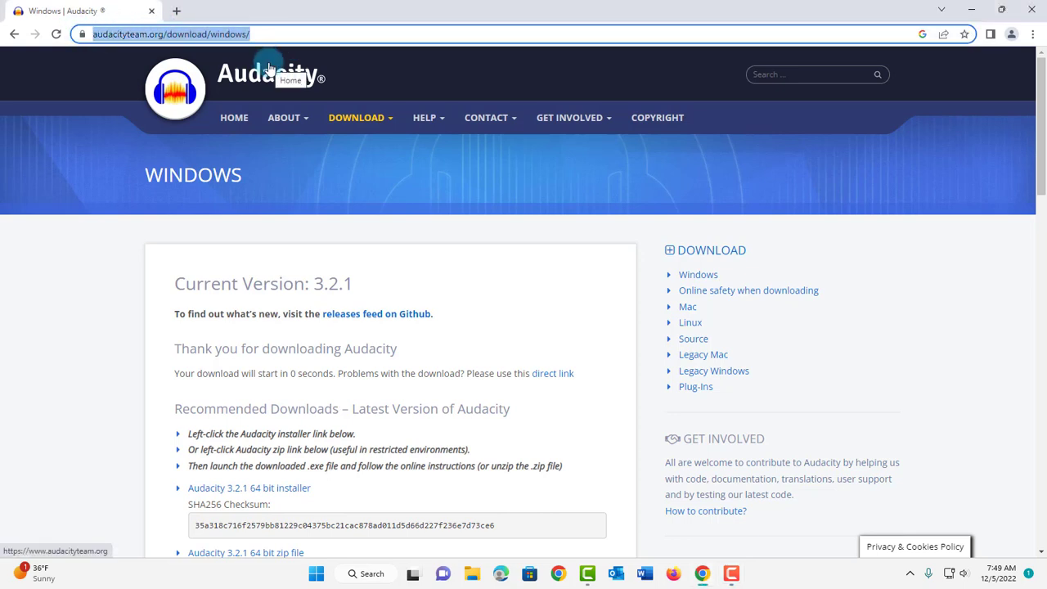
mouse_move(352, 115)
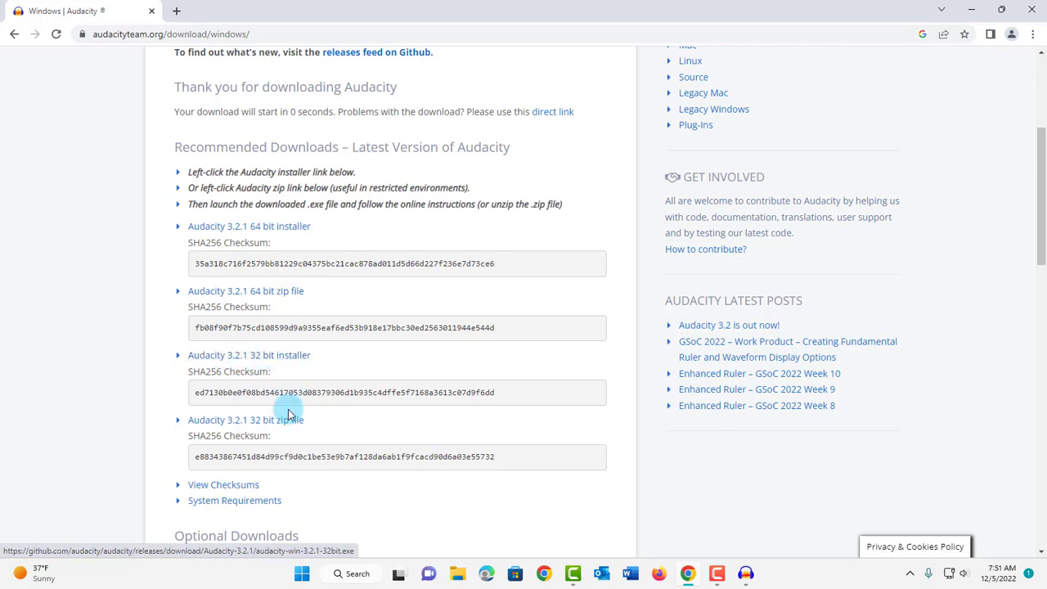
scroll(515, 397, "up", 3)
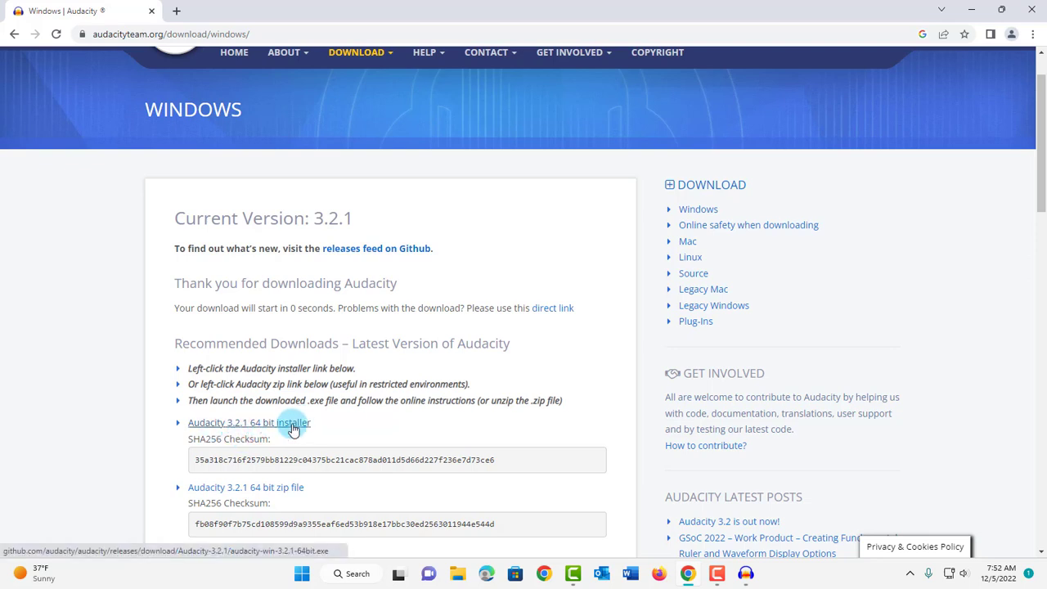
left_click(290, 424)
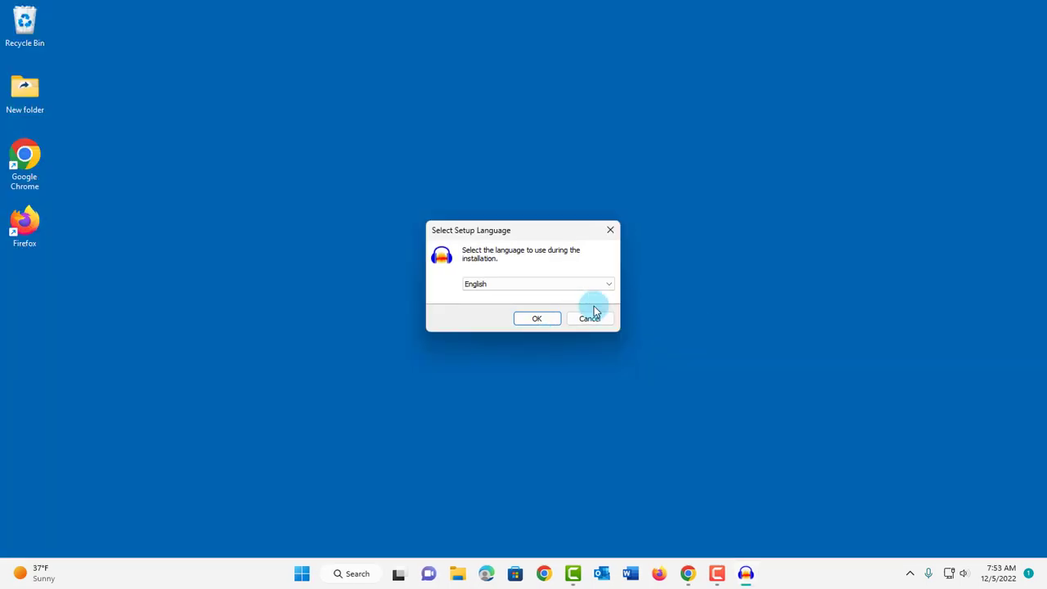
left_click_drag(541, 230, 482, 200)
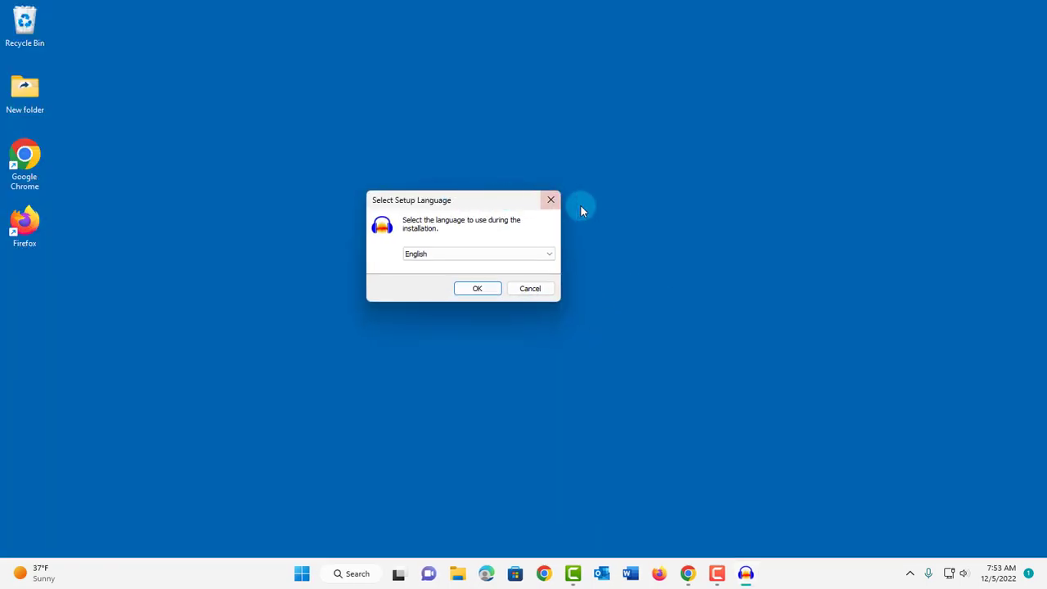
left_click(475, 257)
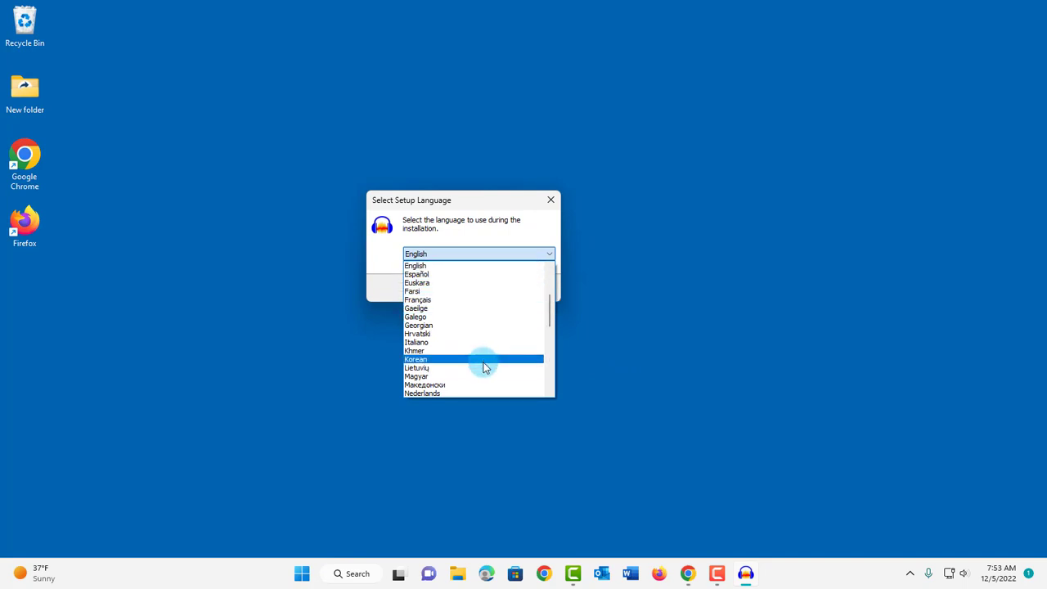
left_click(463, 266)
Step: Confirm English, keep C:\Program Files\Audacity and the desktop shortcut, and install Audacity
left_click(483, 288)
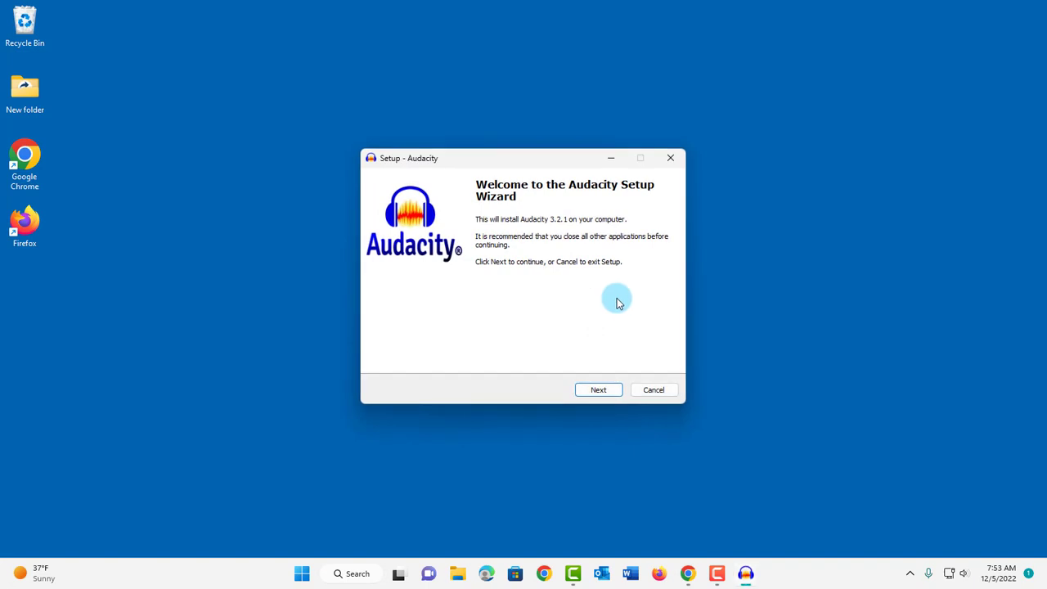
left_click(598, 389)
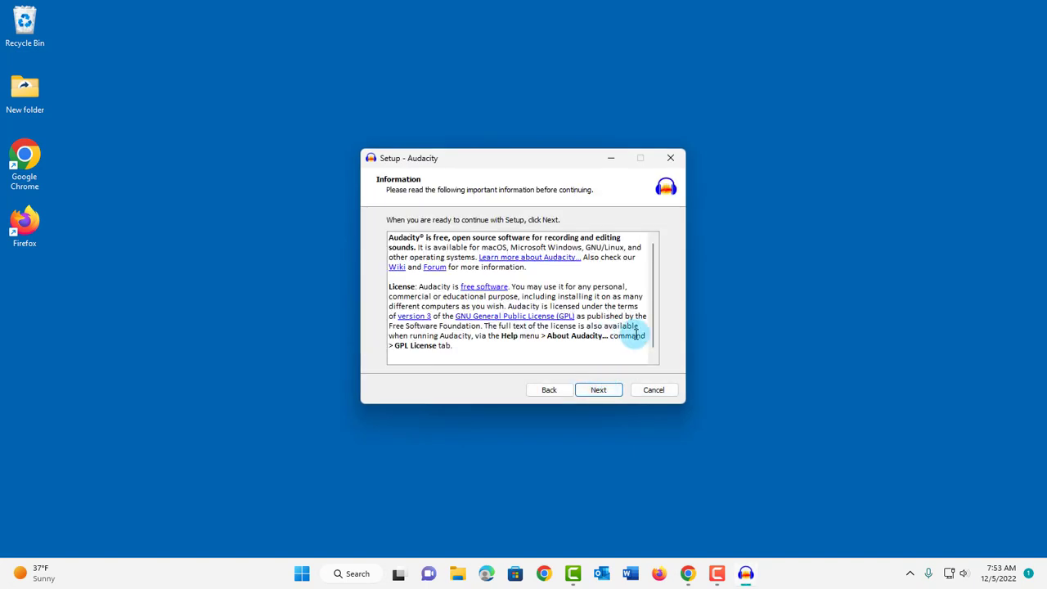
scroll(570, 292, "down", 1)
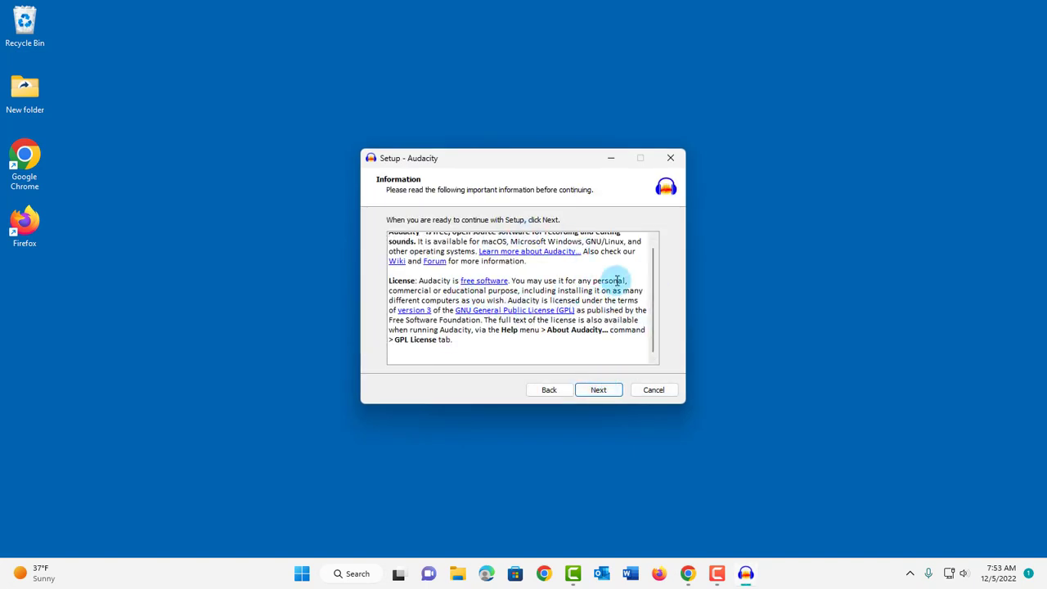
left_click(601, 390)
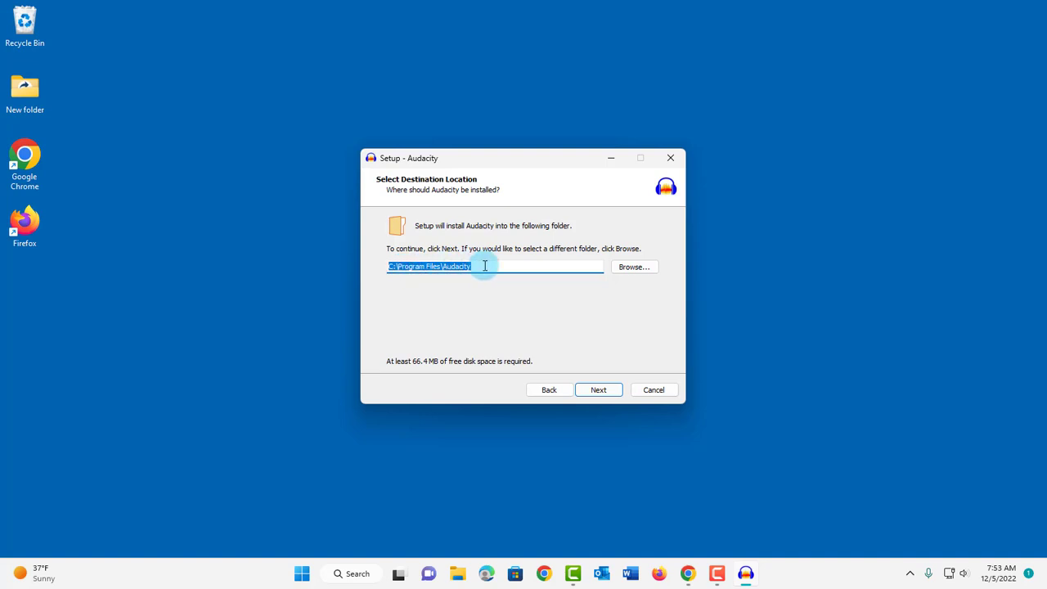
left_click_drag(612, 390, 406, 355)
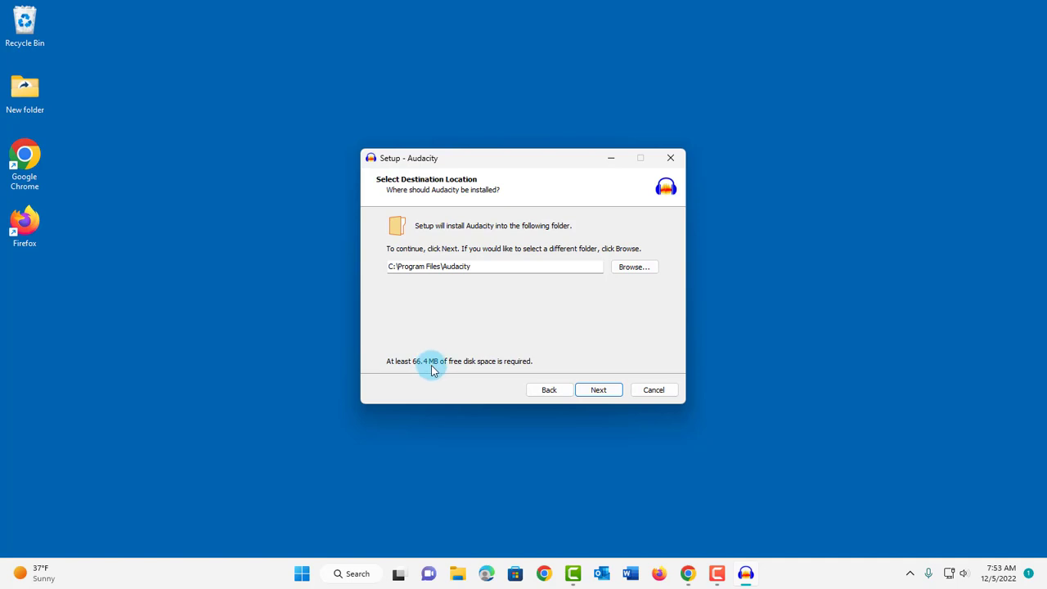
left_click(590, 390)
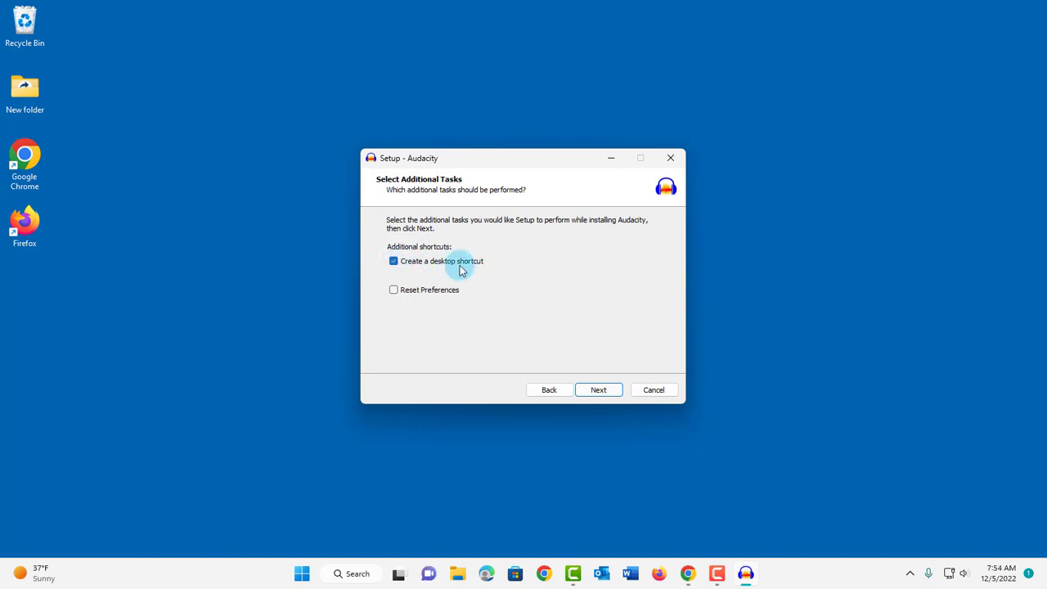
left_click(599, 390)
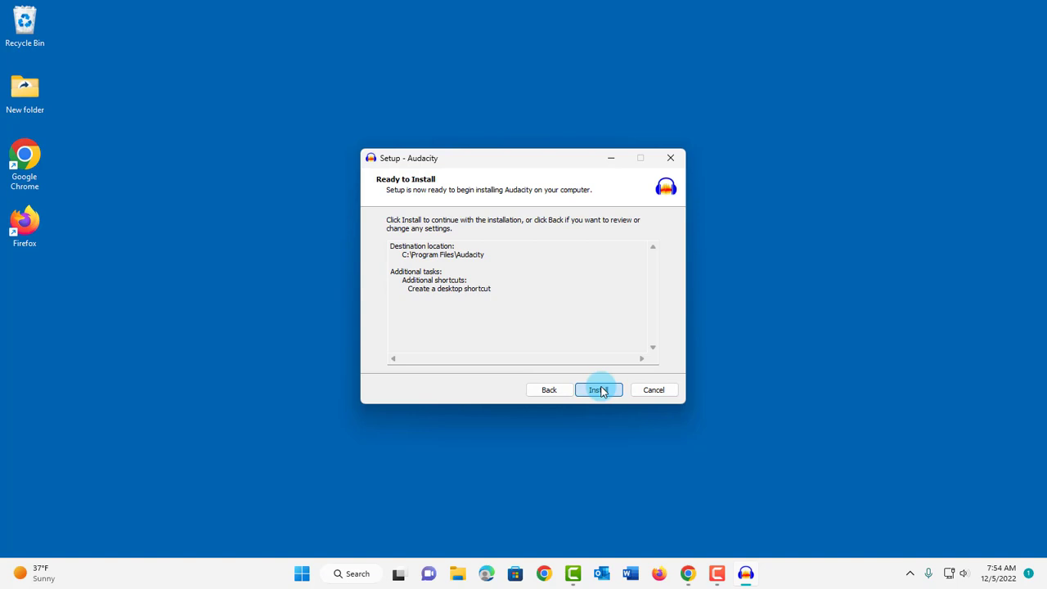
left_click(600, 392)
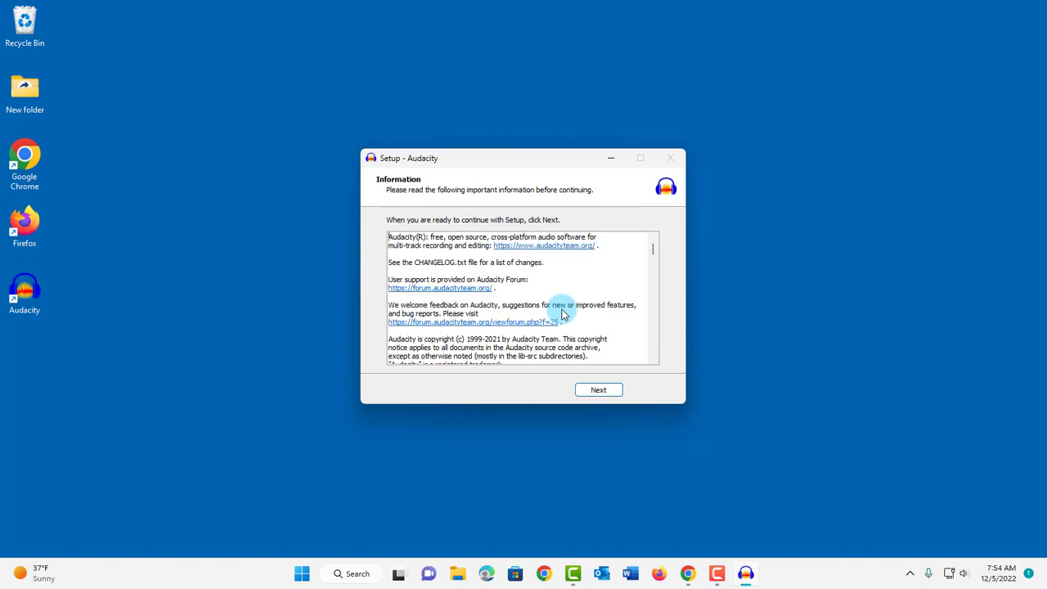
Step: Move past the readme page and finish setup with 'Launch Audacity' checked
left_click(652, 332)
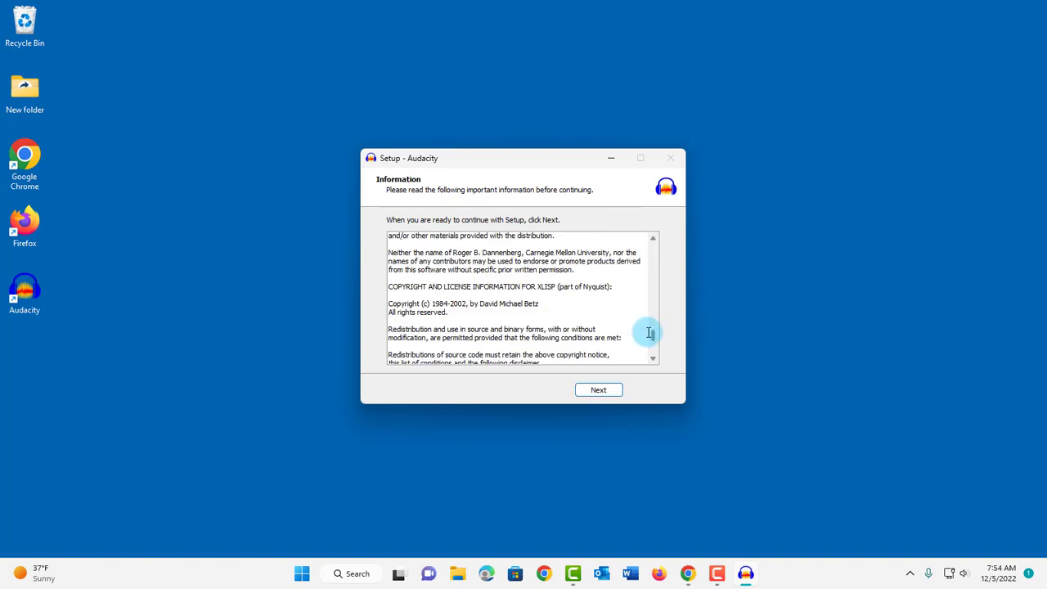
left_click(596, 391)
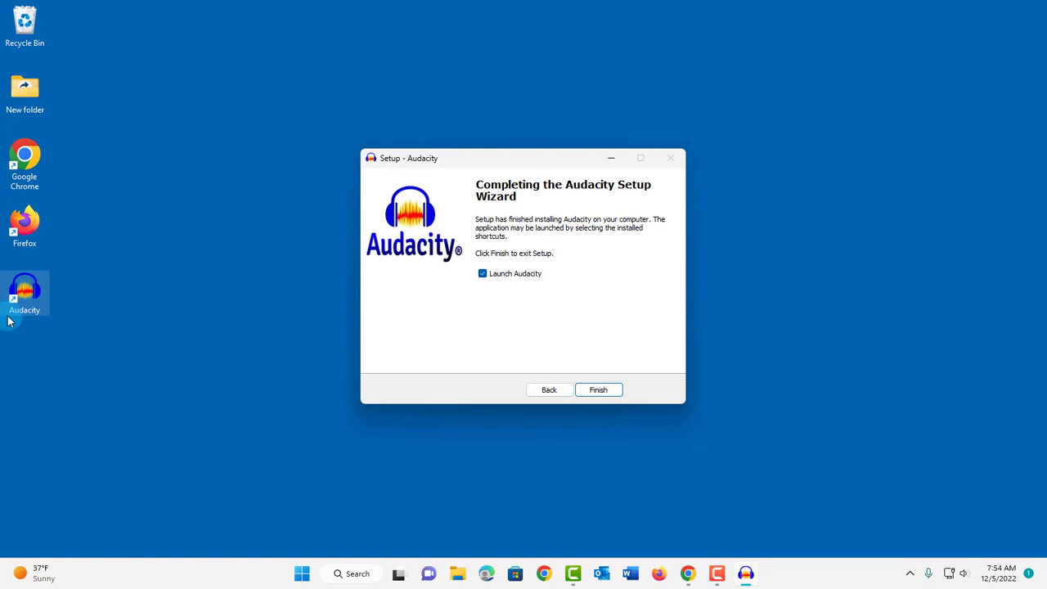
left_click(601, 389)
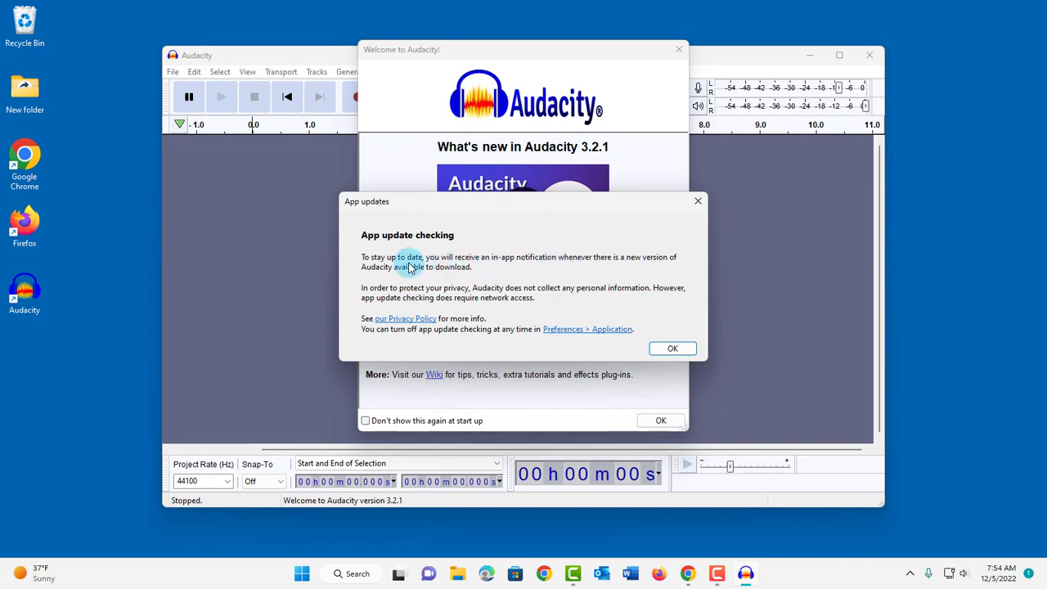
Step: Dismiss the app update notice and close the welcome screen, disabling it at startup
left_click(672, 348)
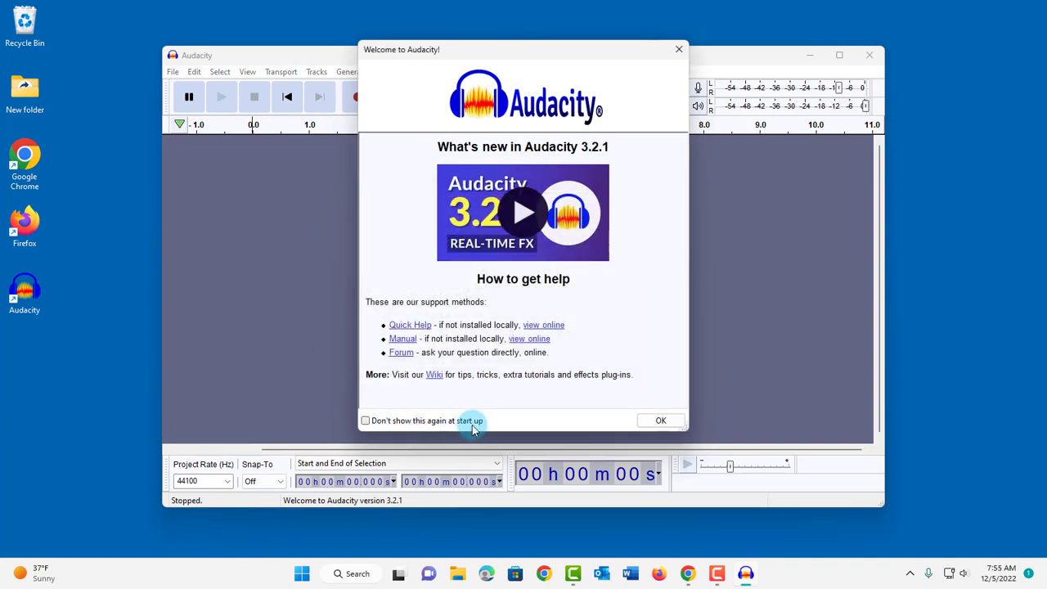
left_click(376, 420)
left_click(666, 419)
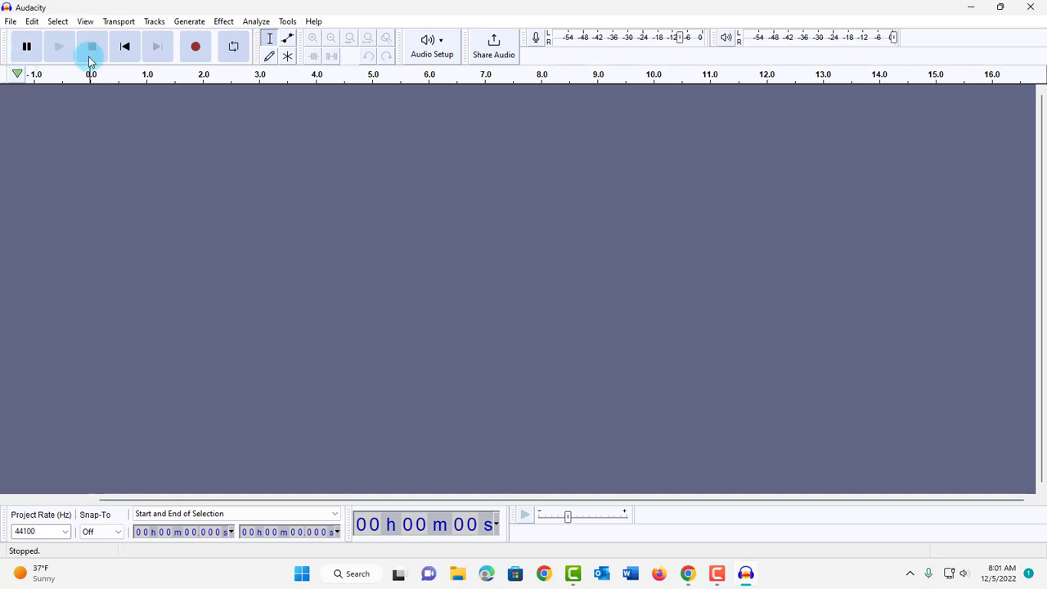
Step: Record about 10.5 seconds of voice on Audio 1, pausing and resuming once, then stop
left_click(196, 46)
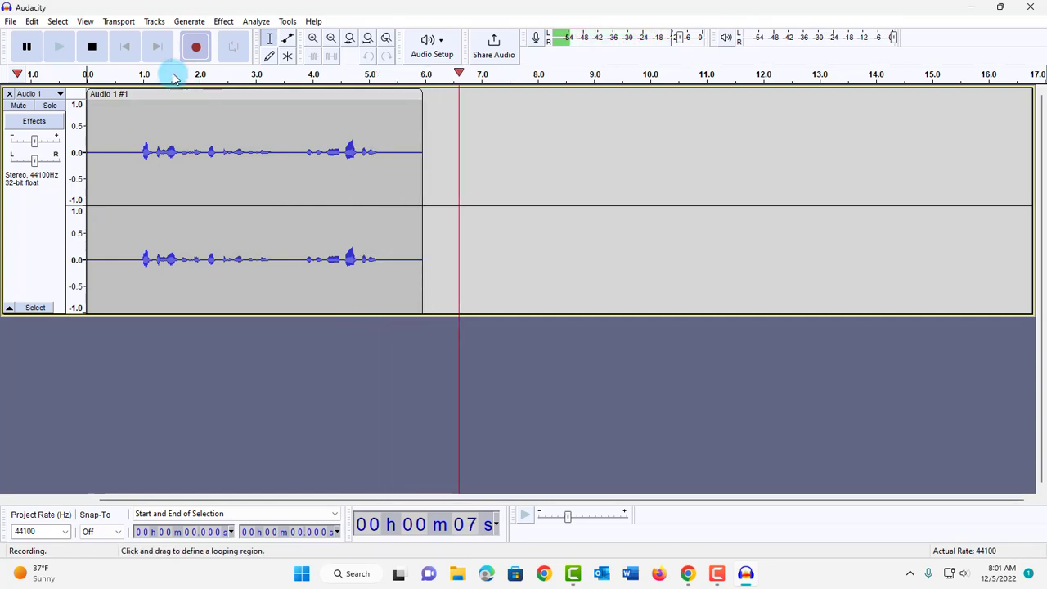
left_click(20, 45)
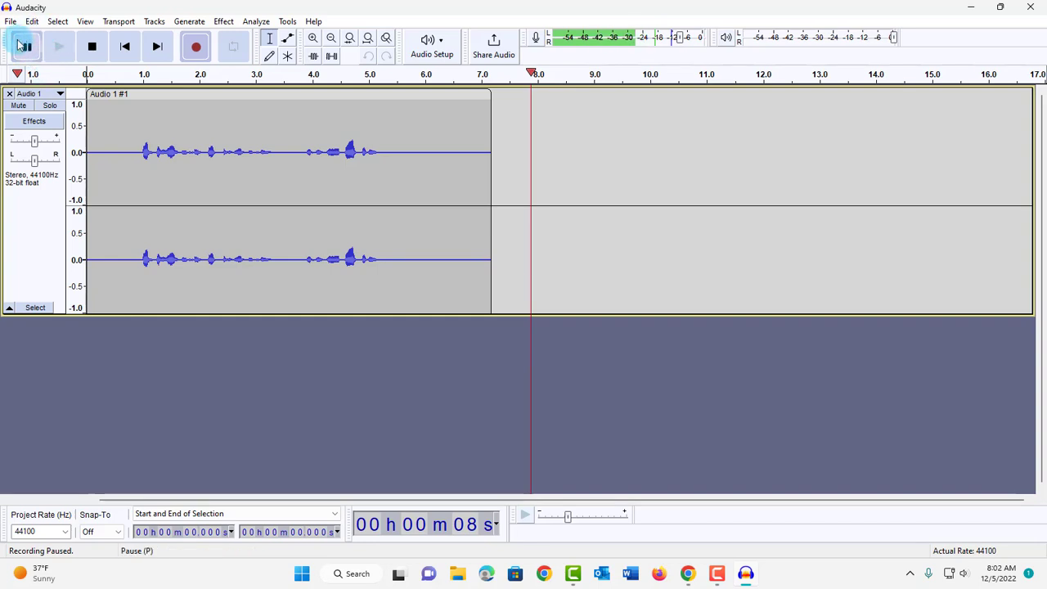
left_click(26, 48)
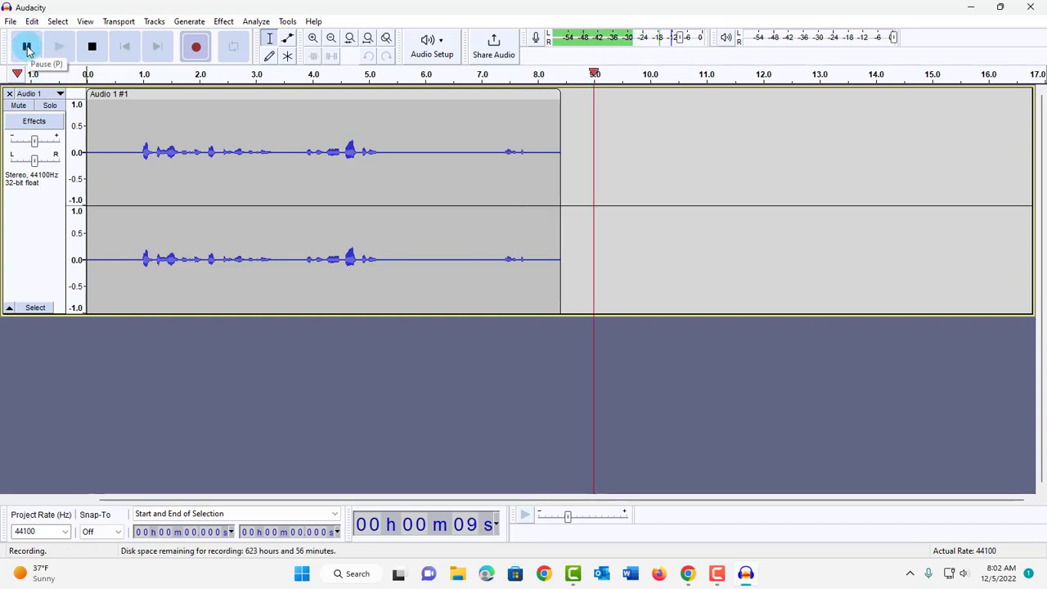
left_click(27, 47)
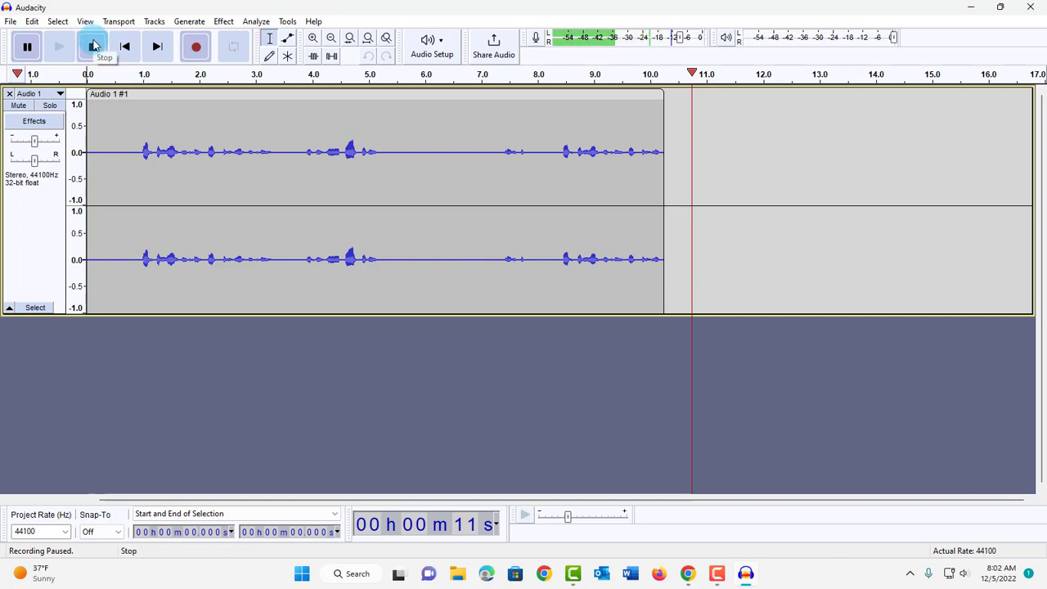
left_click(93, 46)
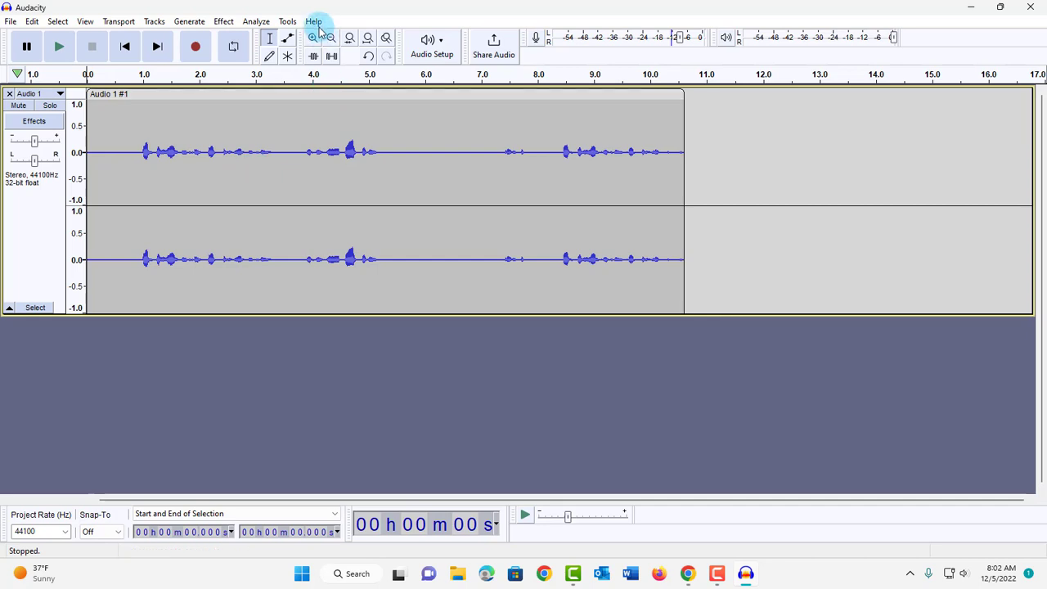
Step: Export the recording as untitled.mp3 to the Desktop, leaving the metadata tags blank
left_click(12, 22)
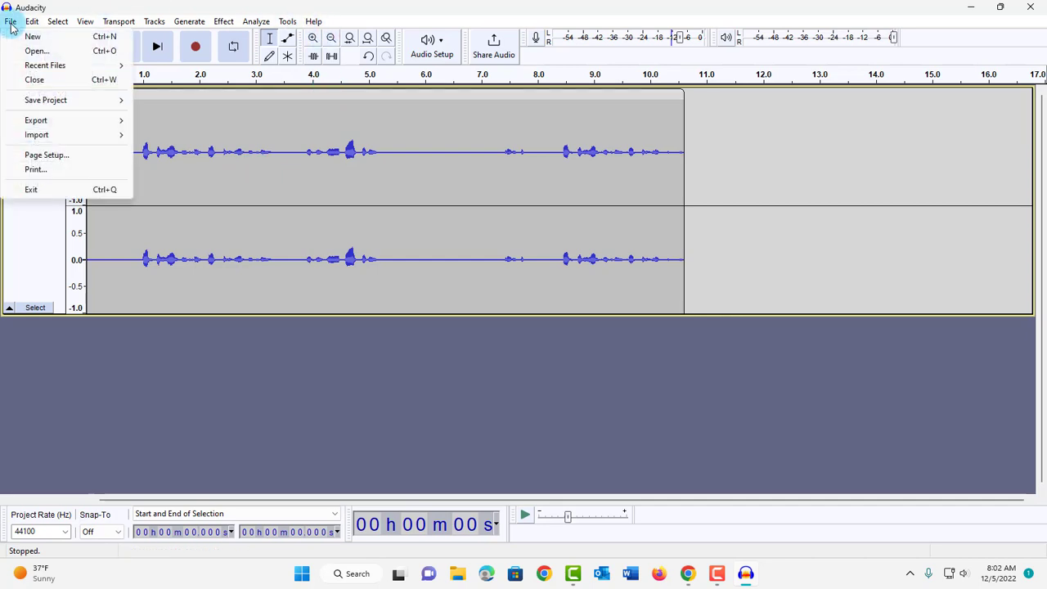
mouse_move(32, 122)
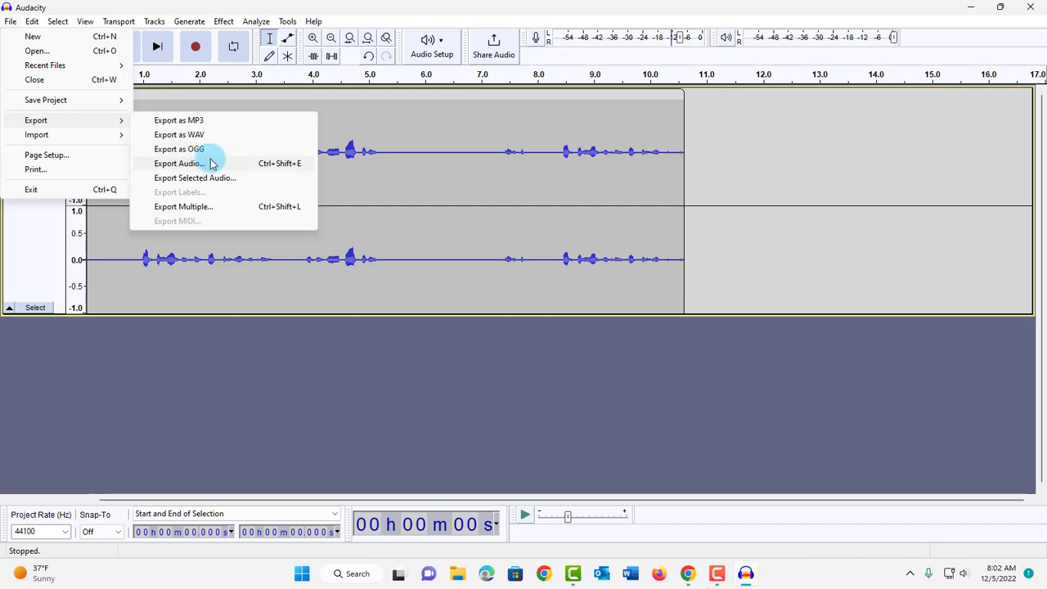
left_click(182, 124)
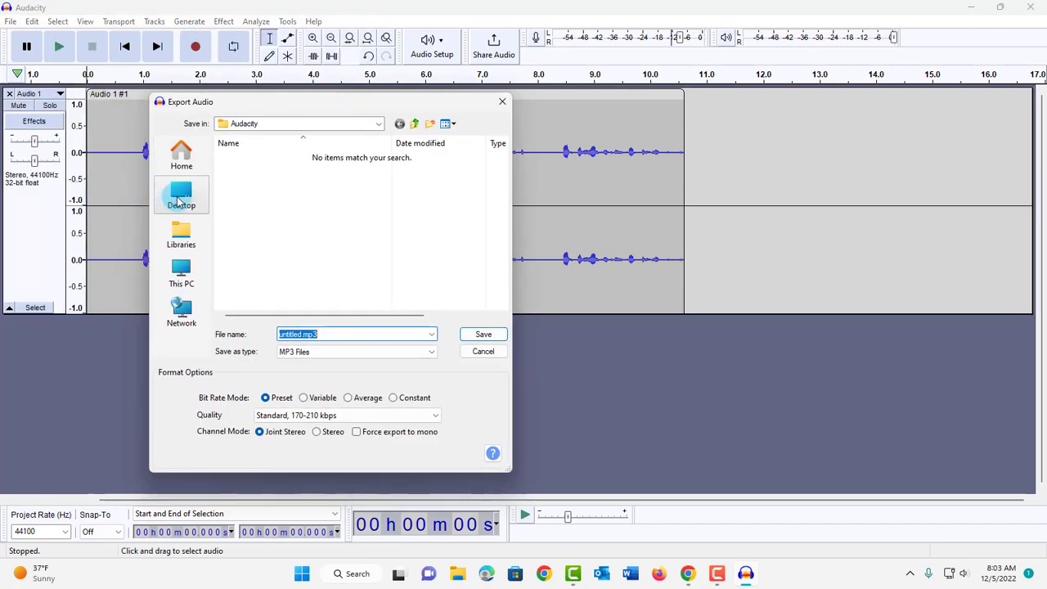
left_click(182, 197)
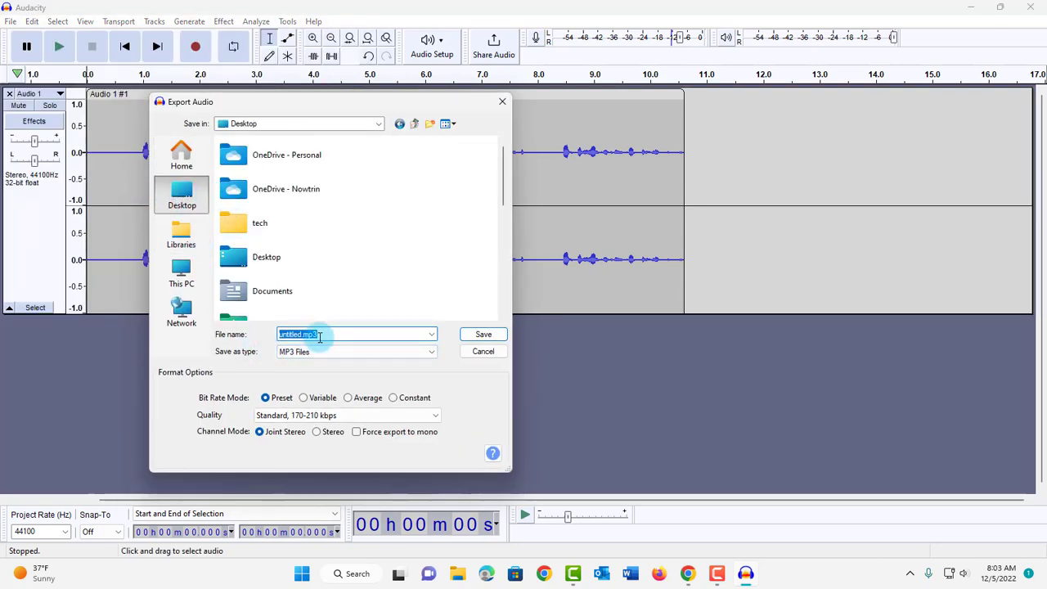
left_click(483, 335)
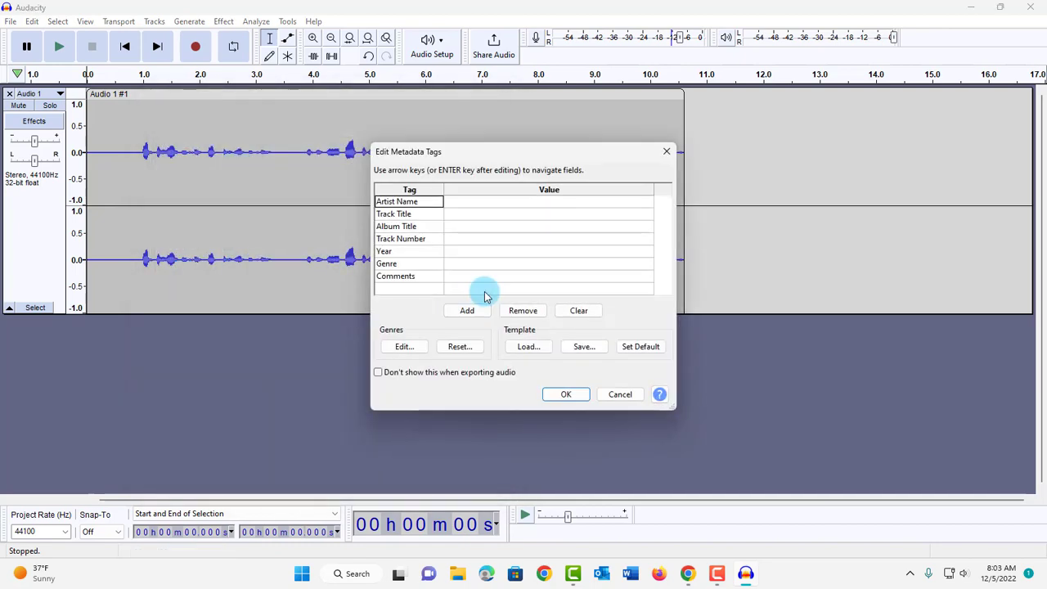
left_click(562, 394)
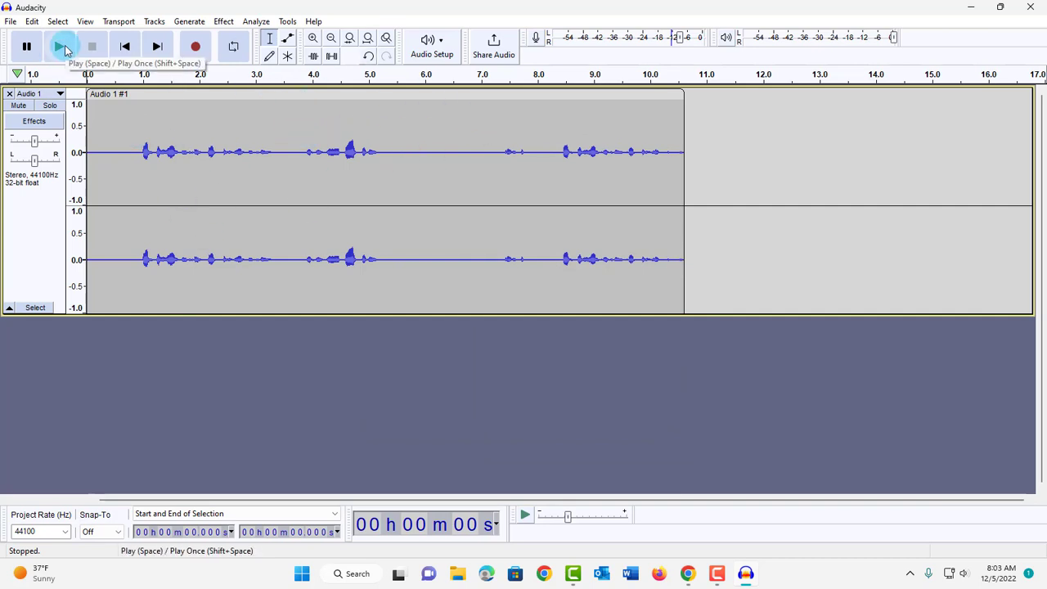
Step: Minimize Audacity, play untitled.mp3 briefly in VLC, pause it and close VLC
left_click(975, 8)
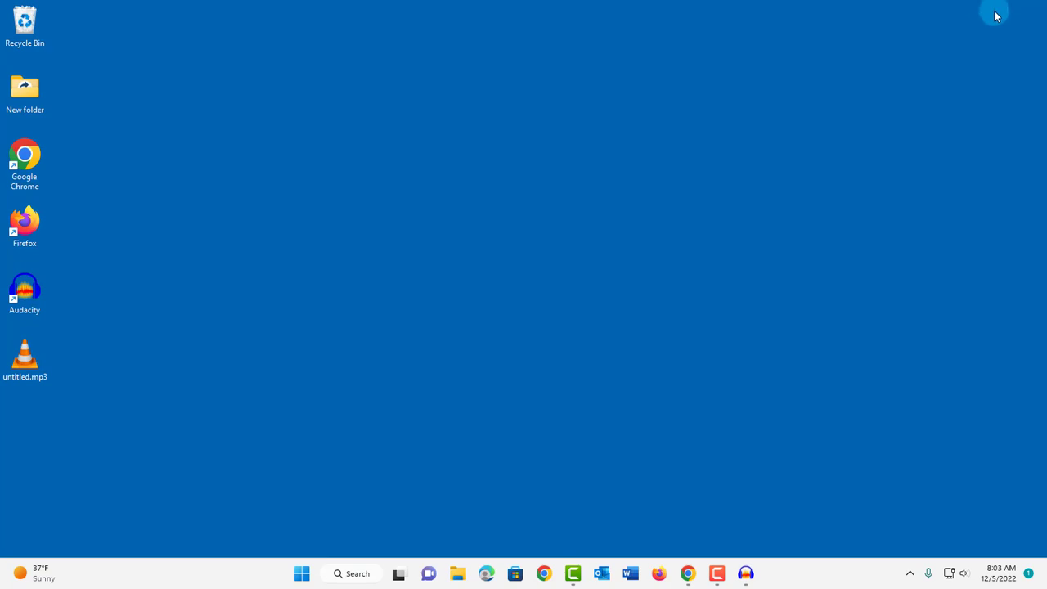
left_click(33, 360)
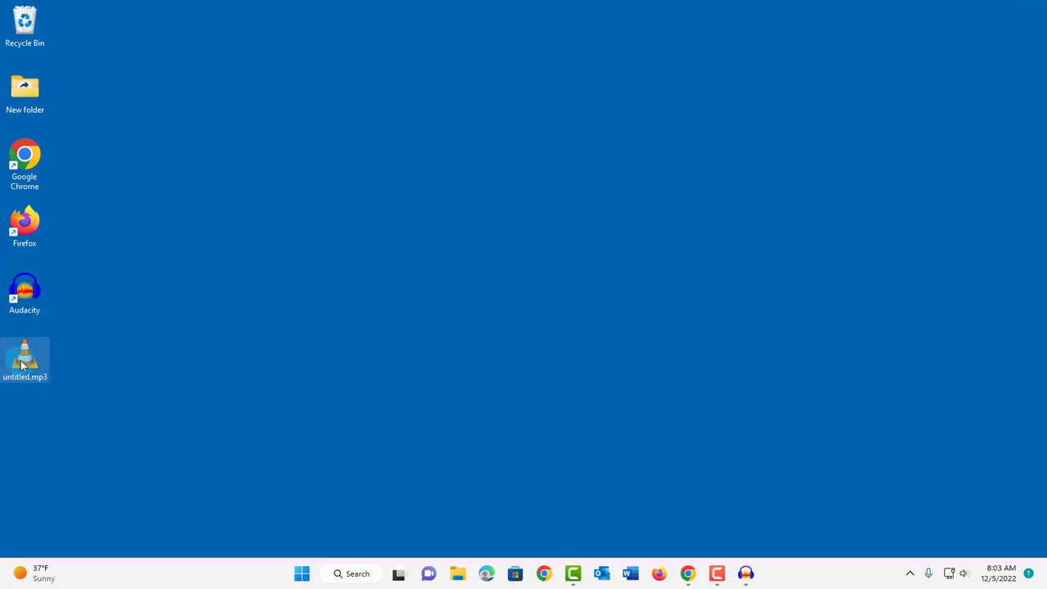
left_click_drag(41, 363, 480, 234)
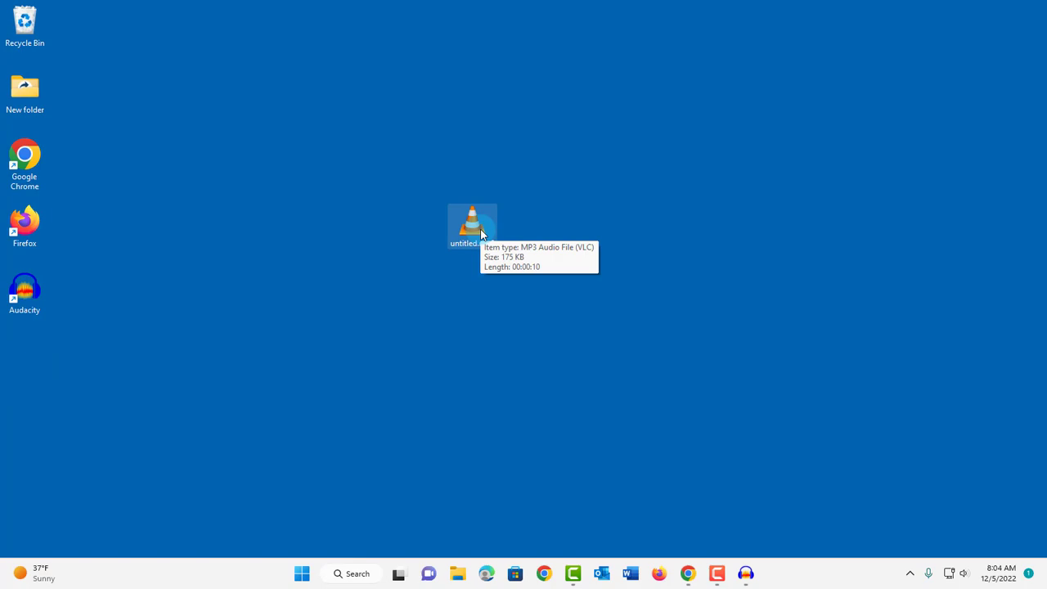
double_click(481, 235)
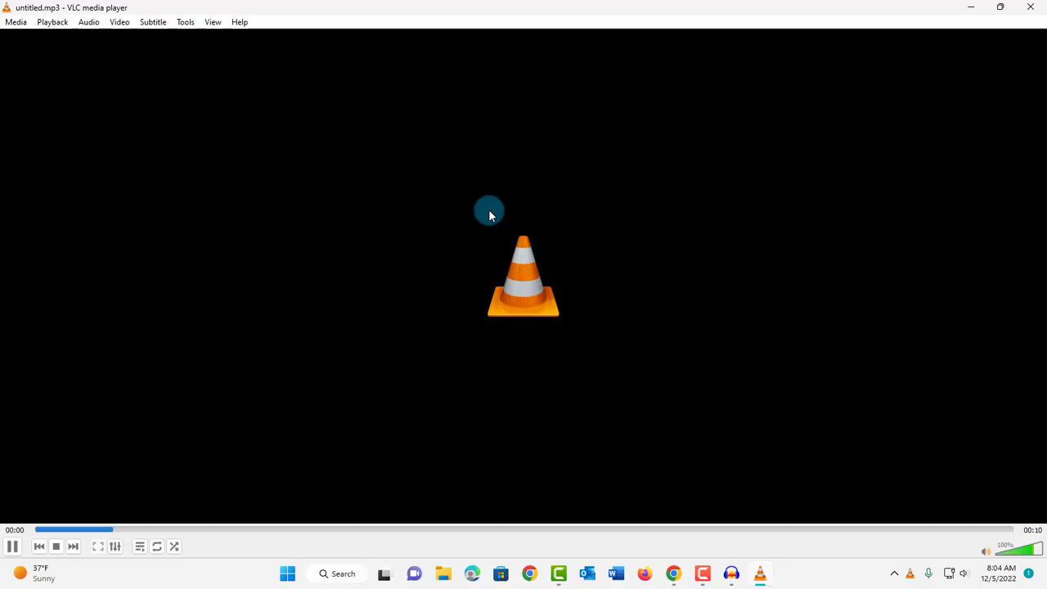
left_click(14, 547)
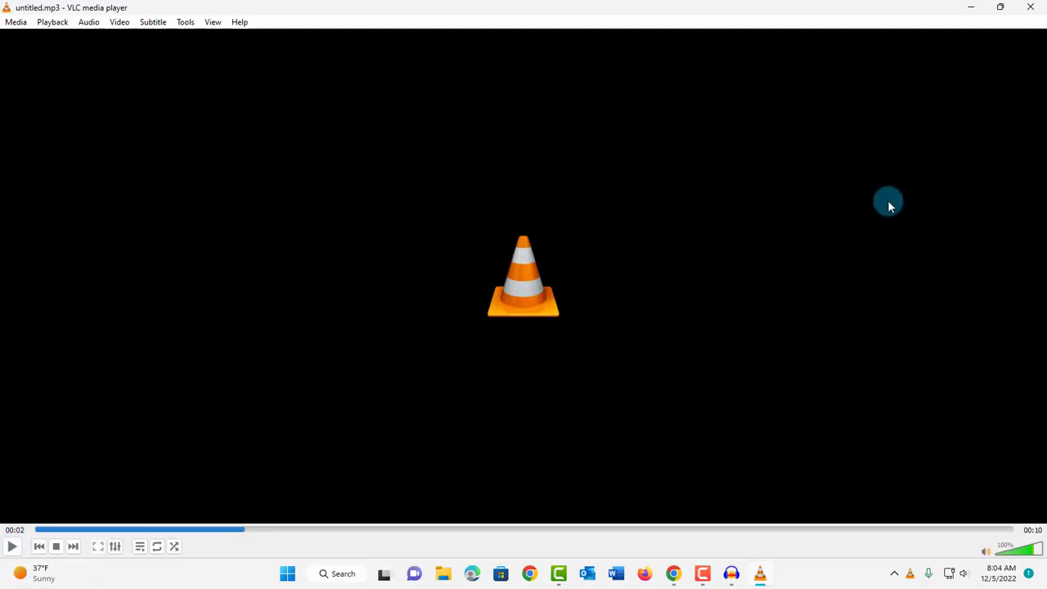
left_click(1030, 7)
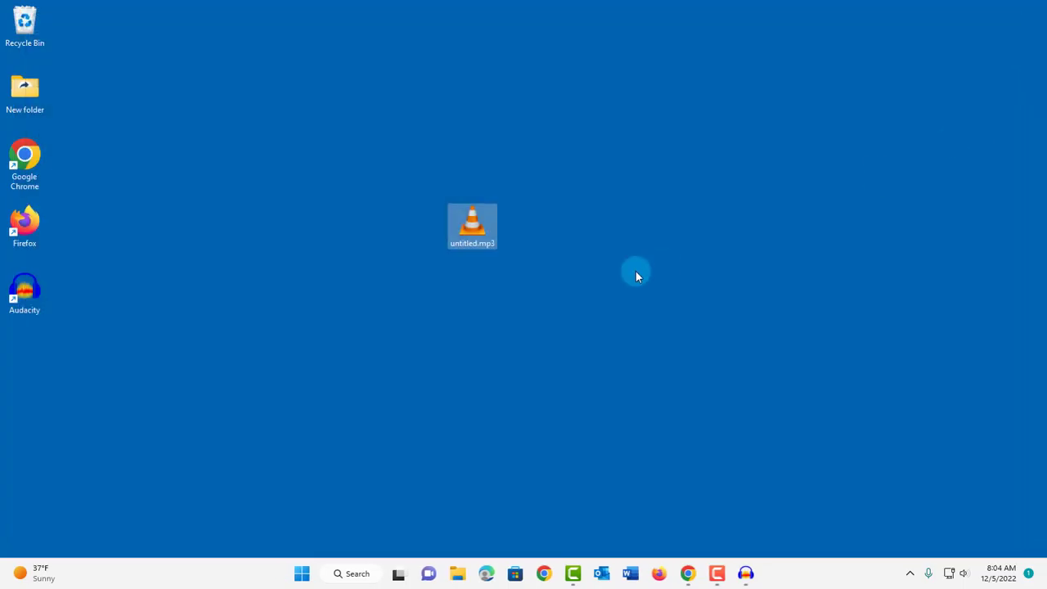